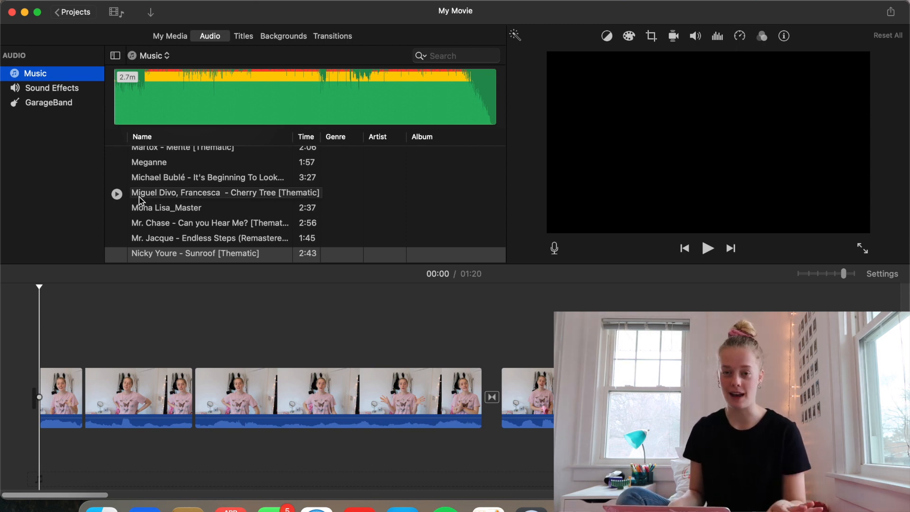
- Browse the music library and select the Ashes To Amber - Sand People track to inspect it
scroll(140, 199, down, 10)
scroll(140, 194, up, 20)
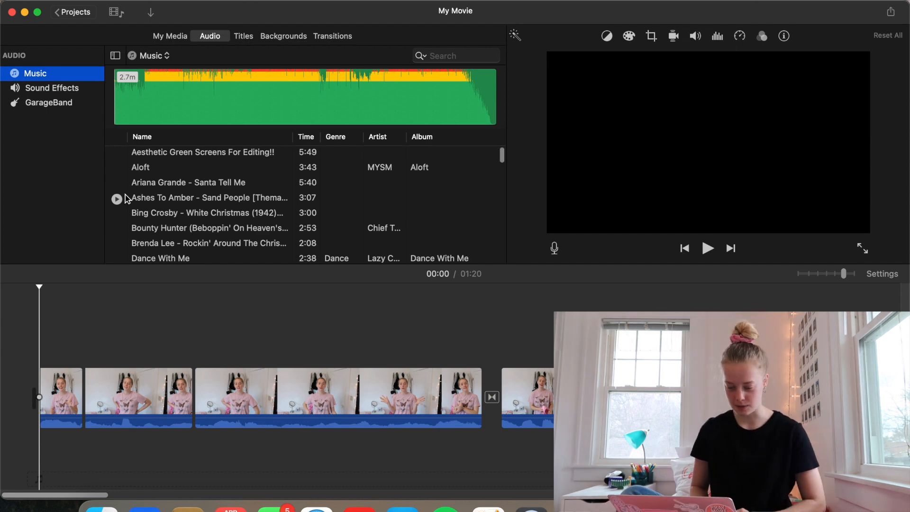
click(122, 199)
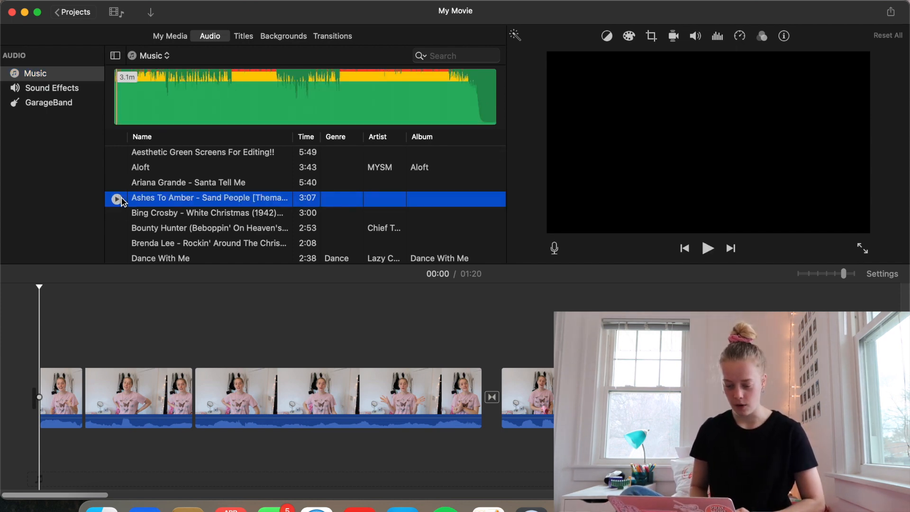
scroll(123, 199, down, 10)
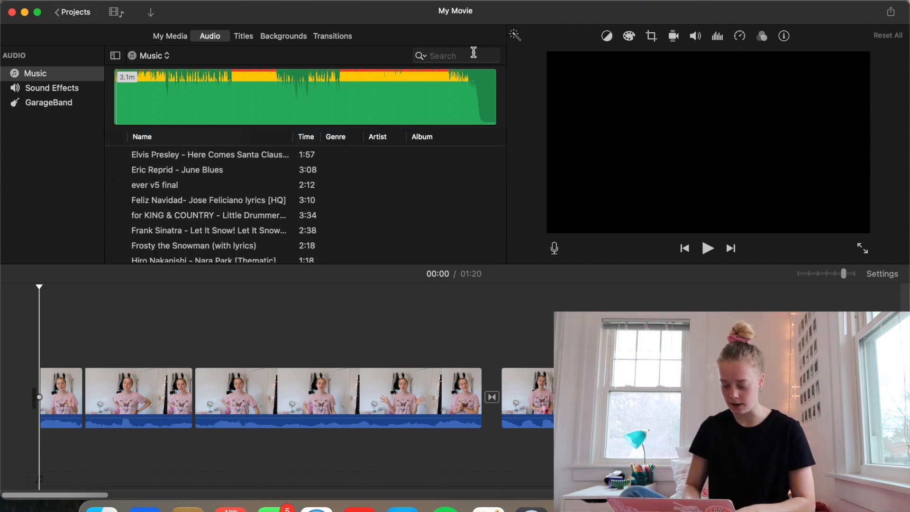
- Search the music library for "sunr" and preview the Sunroof track
click(473, 53)
text(sunr)
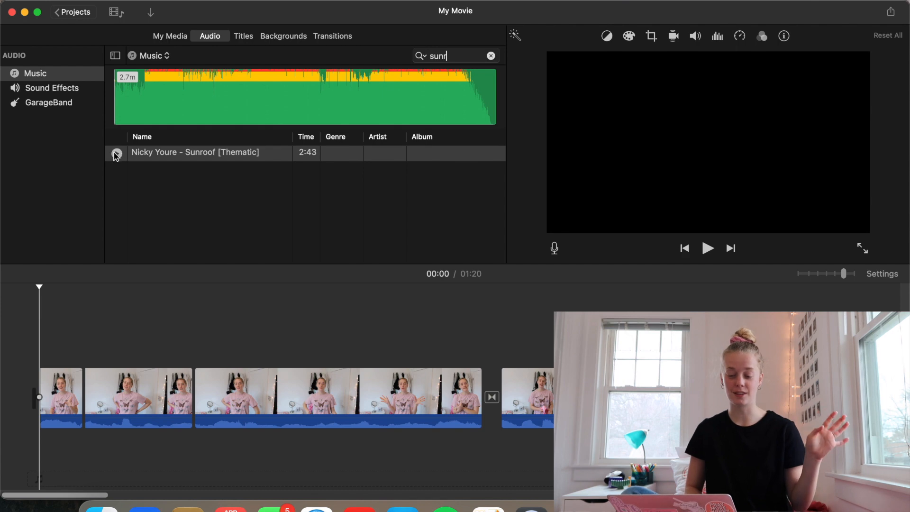
click(116, 154)
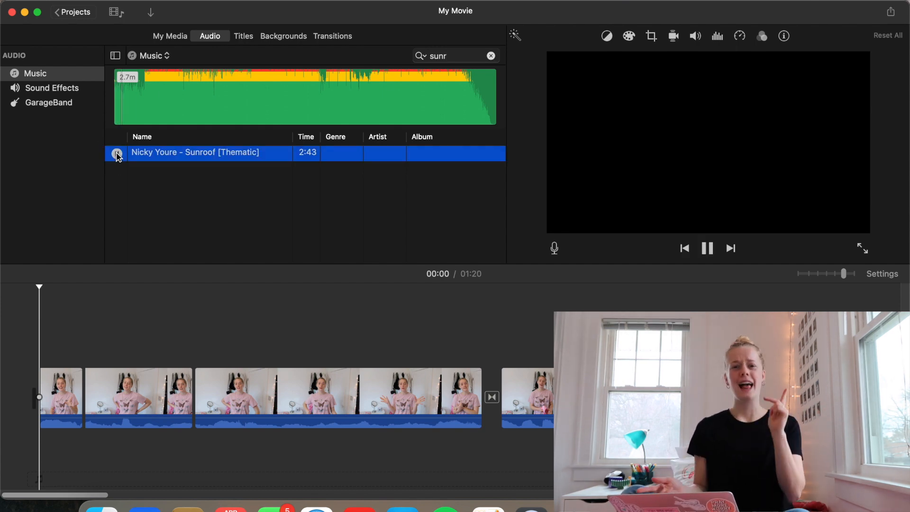
click(150, 89)
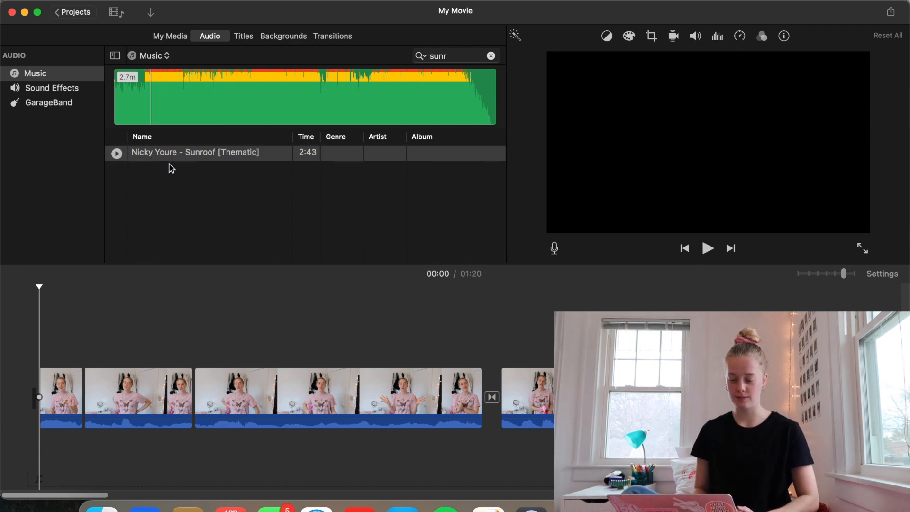
- Try the Sunroof track as background music from the start of the timeline, play it back, and undo the addition
click(151, 157)
drag(149, 161, 37, 442)
key(space)
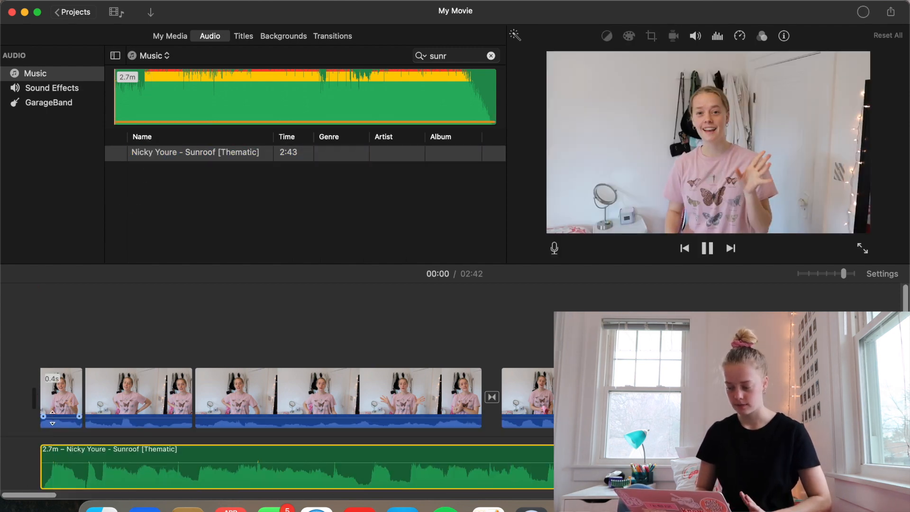
key(space)
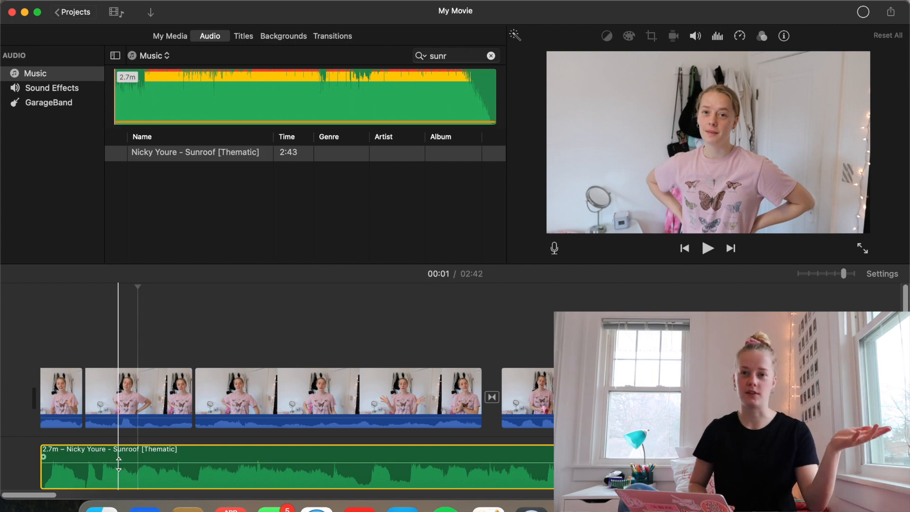
key(cmd+z)
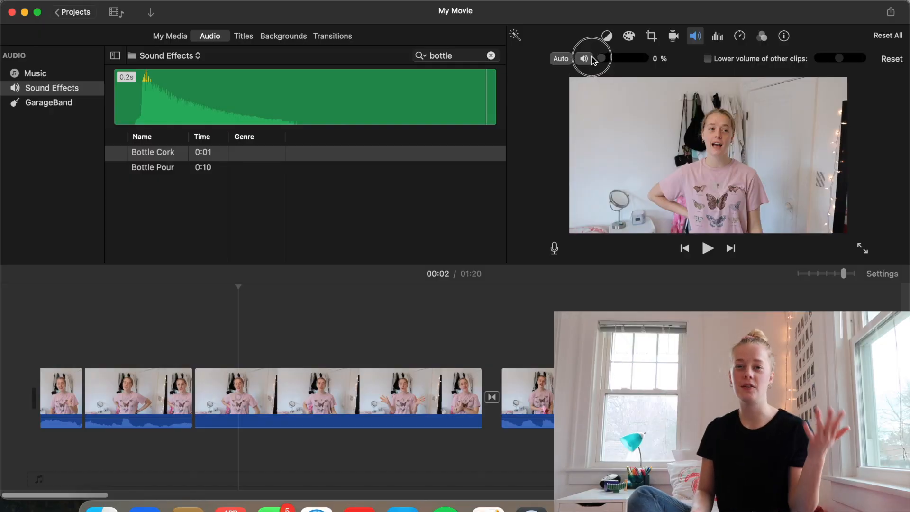
- Raise the volume of the muted third clip in the timeline
drag(592, 59, 635, 61)
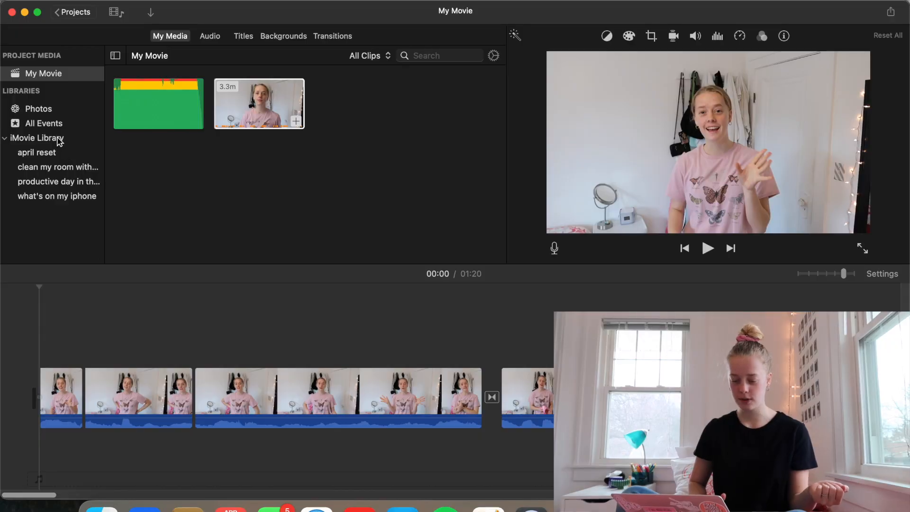
- Overlay the pink image from the april reset event above the video at the start of the timeline and play it
click(59, 140)
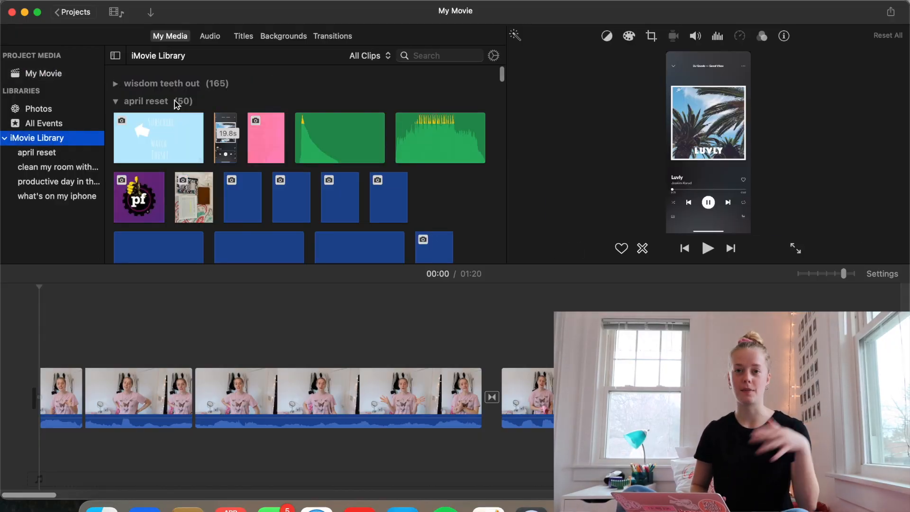
scroll(177, 104, down, 1)
click(261, 107)
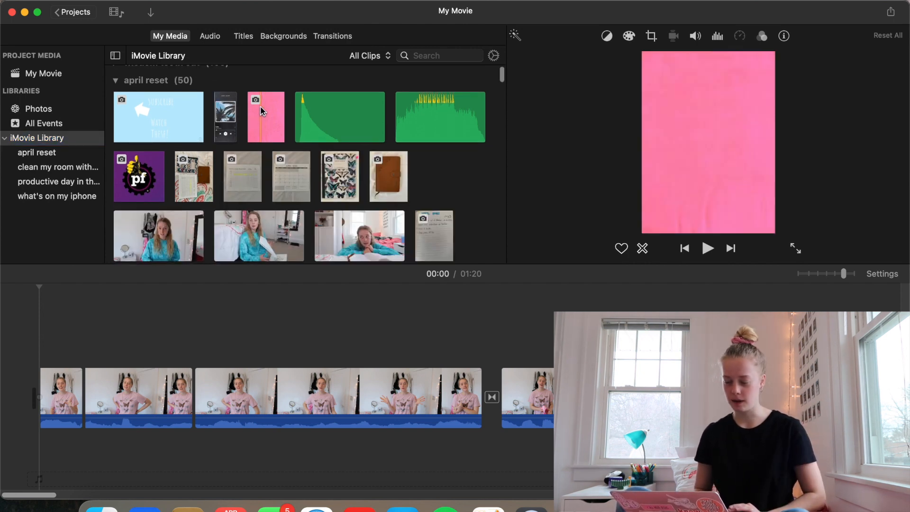
click(260, 107)
drag(260, 108, 37, 335)
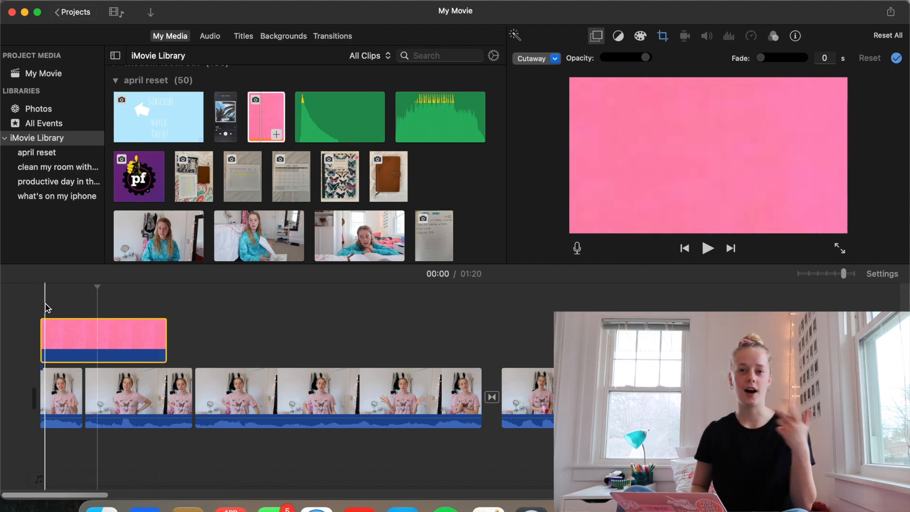
key(space)
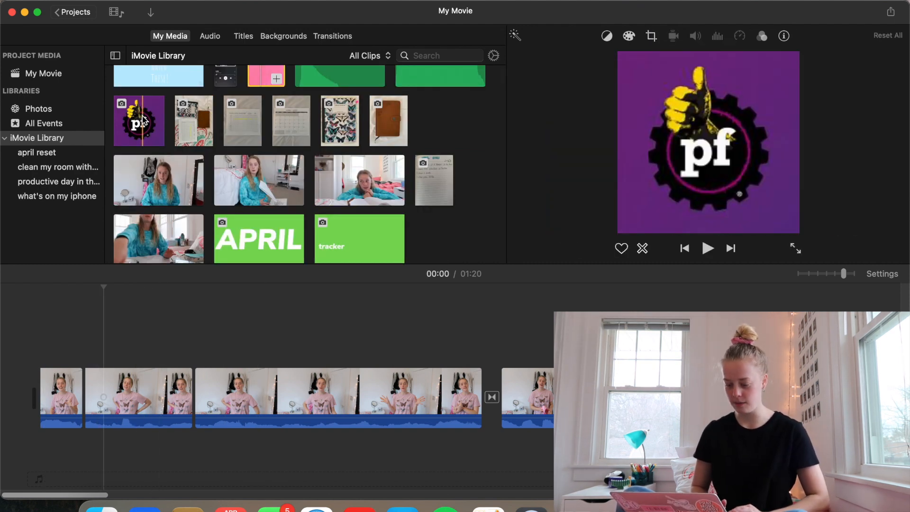
- Overlay the purple pf logo image above the third clip near its start and set it to Picture in Picture
drag(144, 121, 232, 337)
click(516, 342)
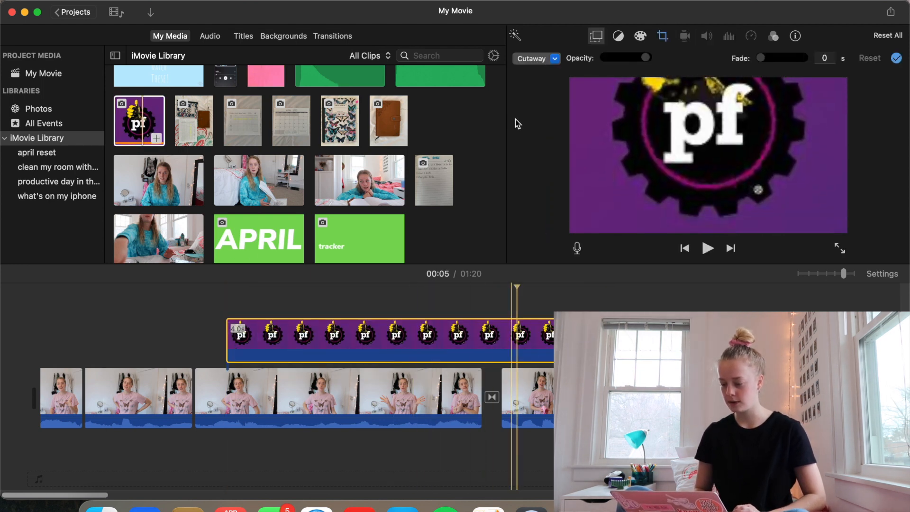
click(555, 58)
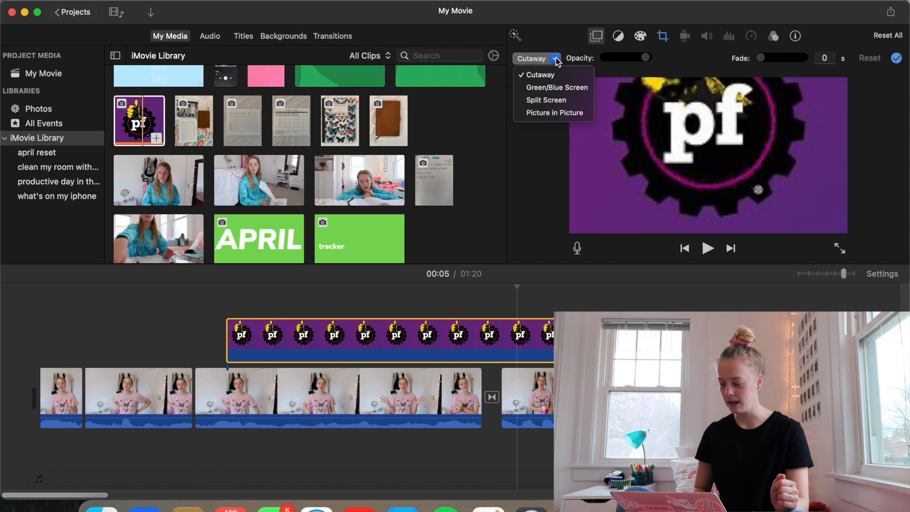
click(569, 112)
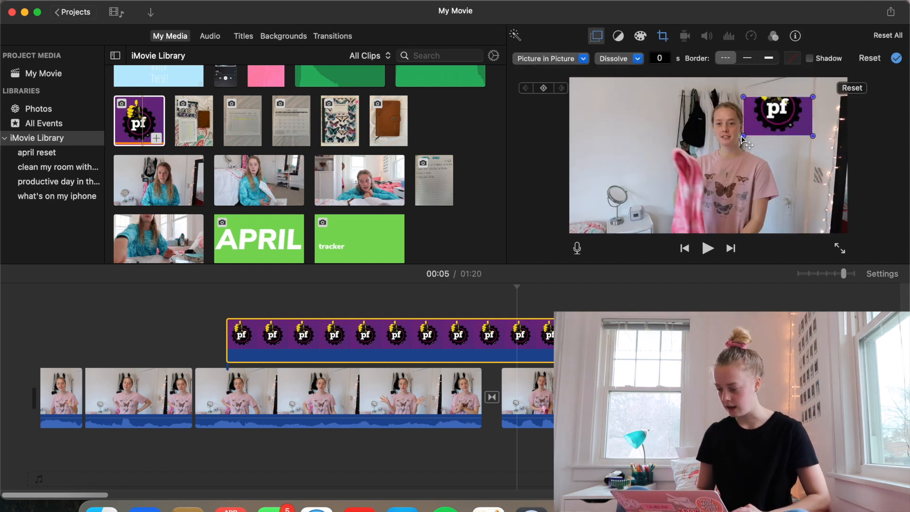
- Enlarge and place the pf logo inset in the upper-left area of the video frame, with its crop style set to Fit
drag(741, 137, 722, 147)
drag(751, 113, 625, 126)
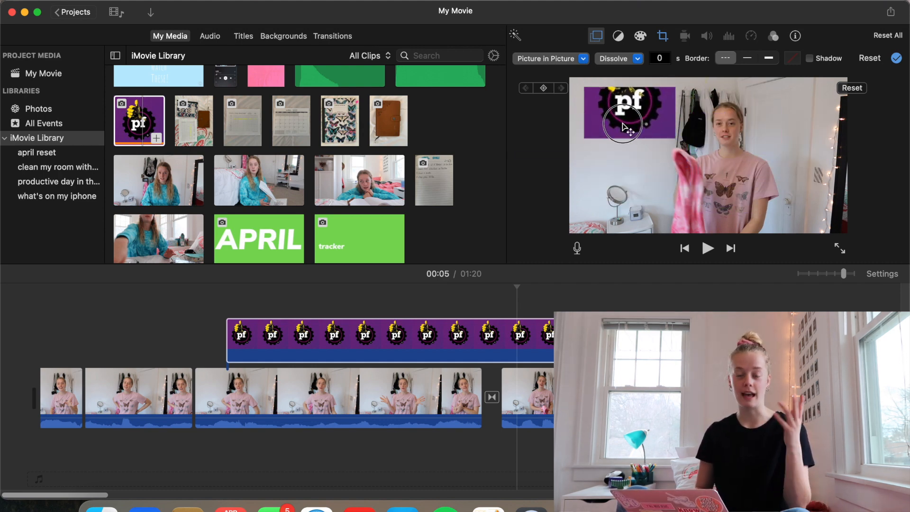
click(662, 40)
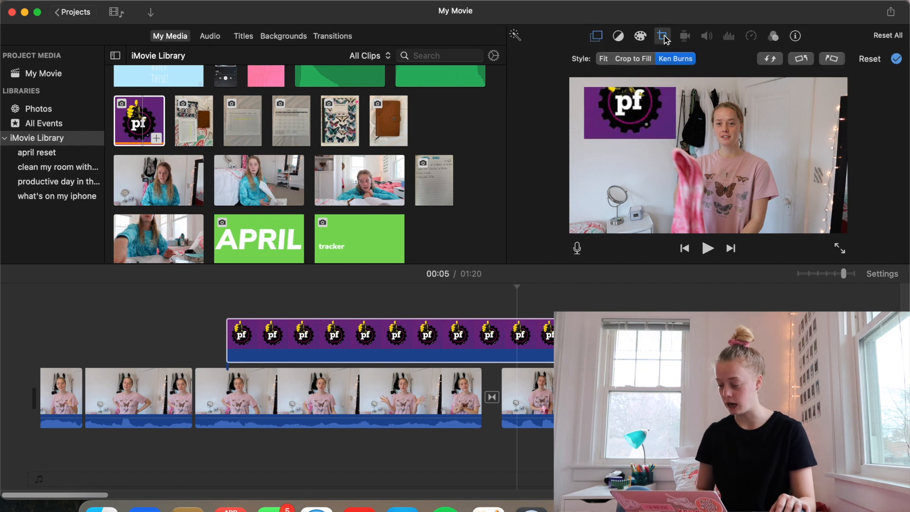
click(609, 59)
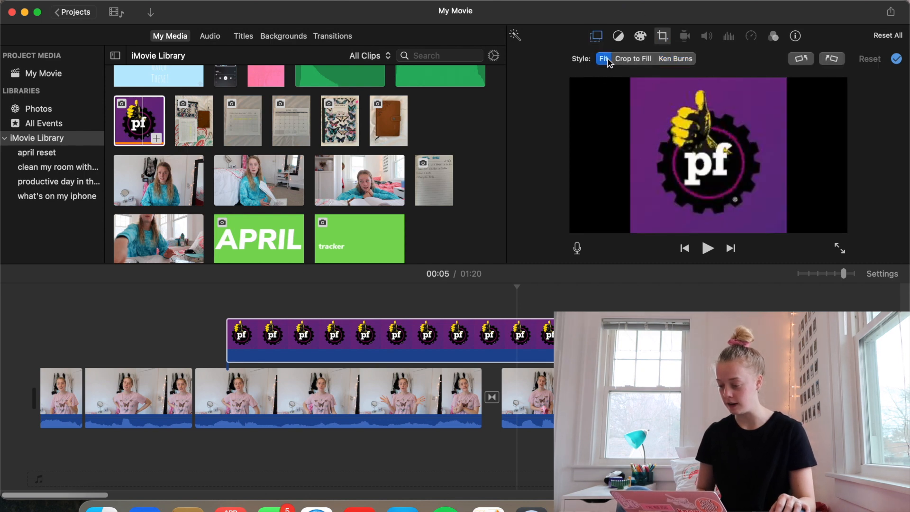
click(597, 37)
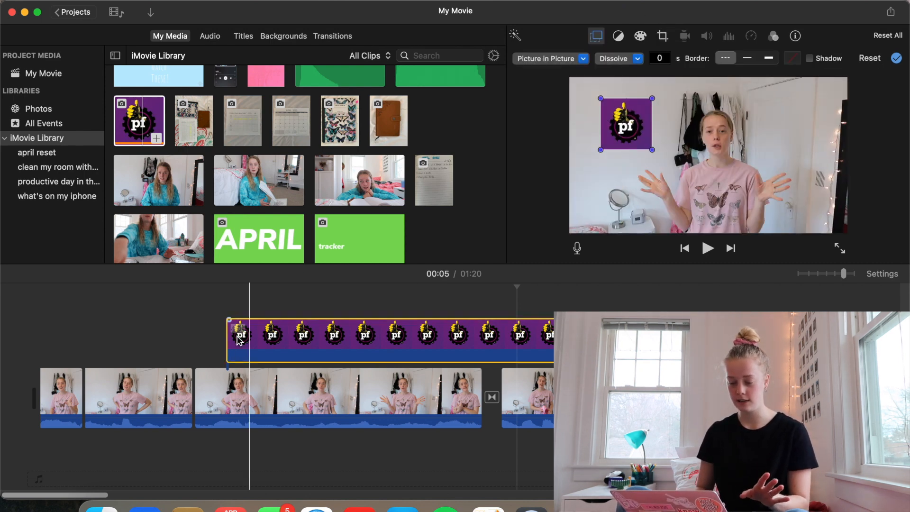
- Add the Bottle Cork sound effect below the third clip, aligned with the start of the logo overlay, and play that section
click(213, 305)
click(208, 41)
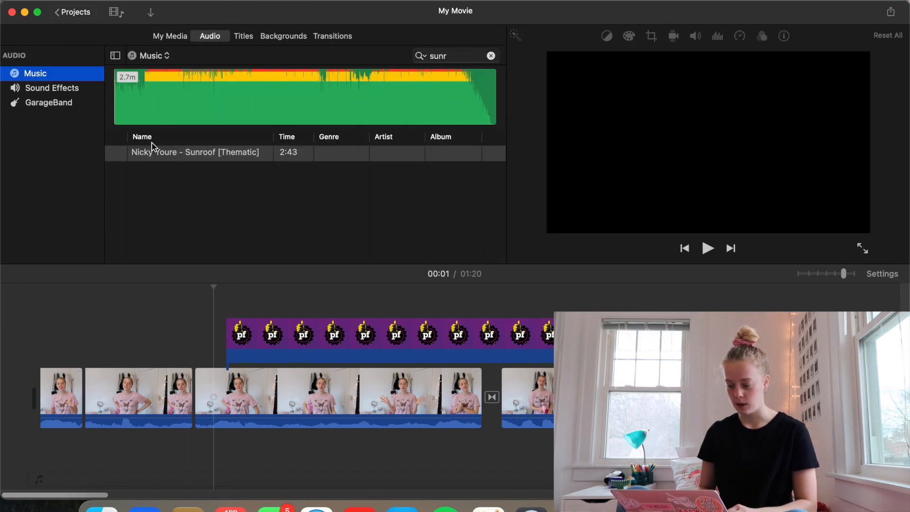
click(73, 86)
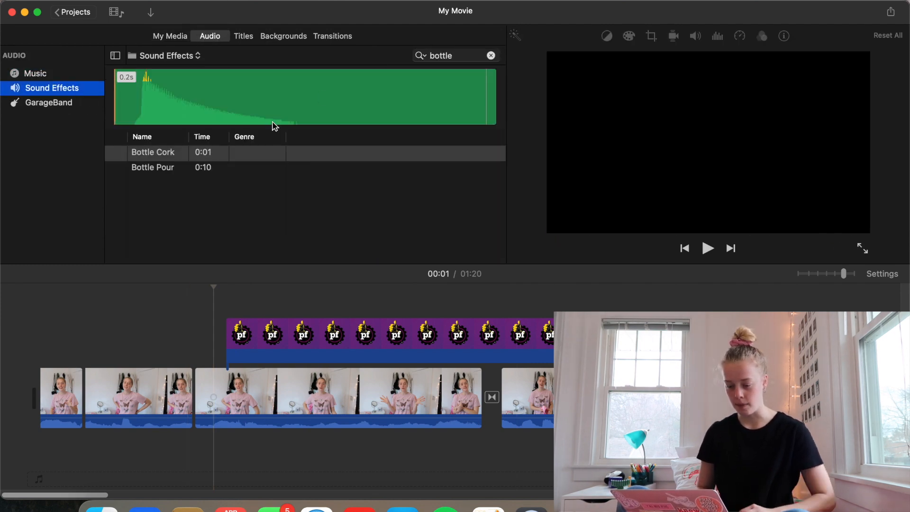
drag(156, 156, 233, 446)
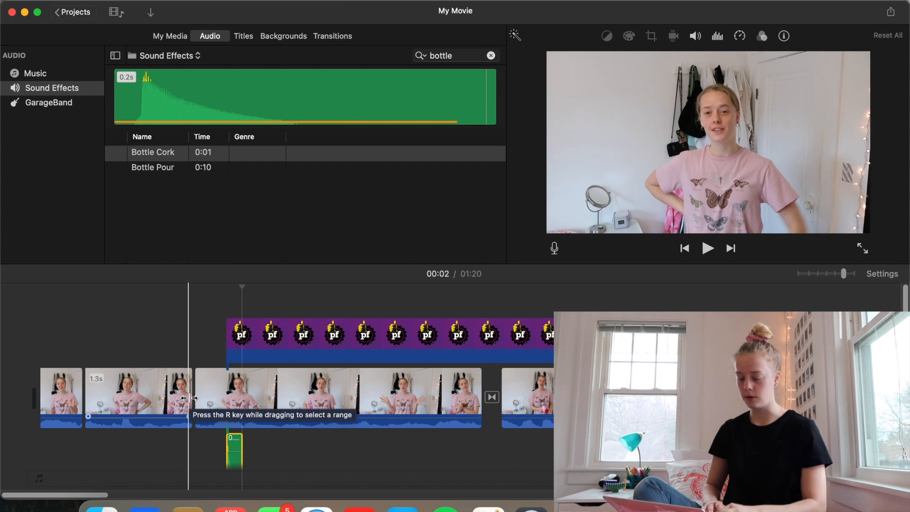
key(space)
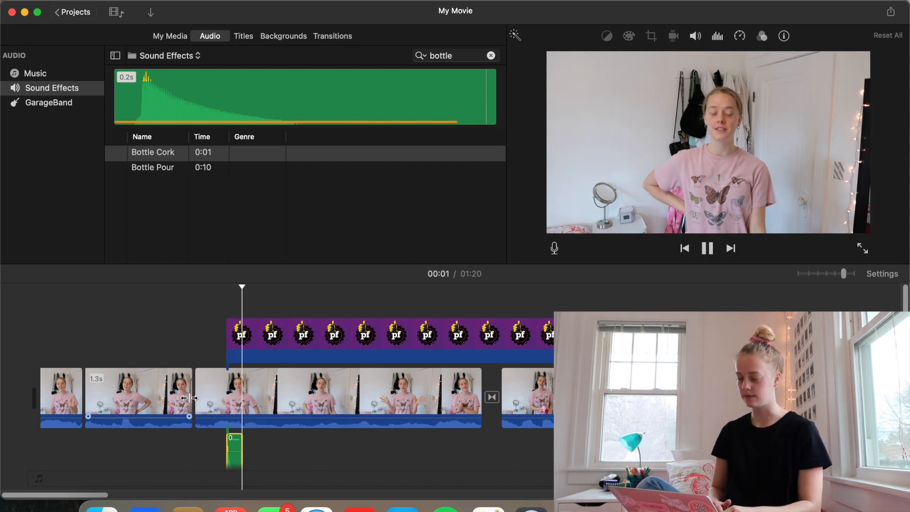
key(space)
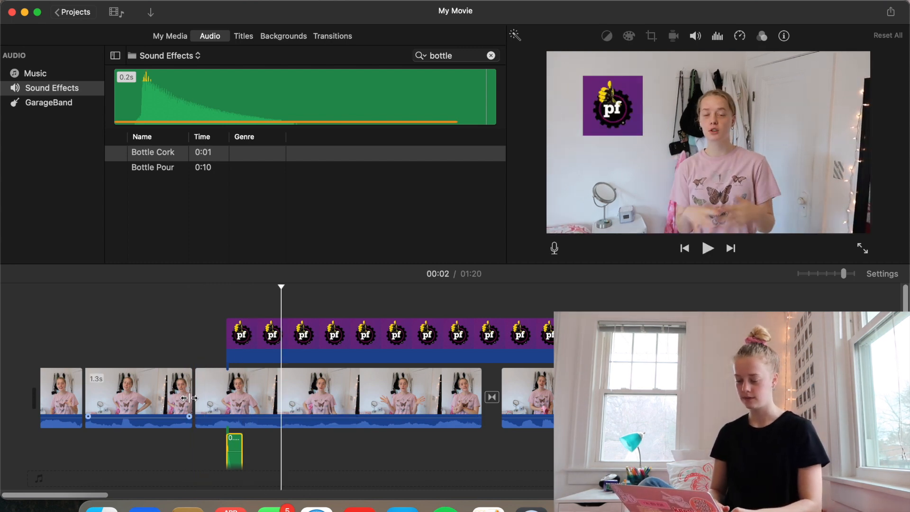
- Slightly lower the volume of the Bottle Cork sound effect in the timeline
click(233, 448)
click(695, 38)
drag(636, 55, 629, 55)
click(280, 356)
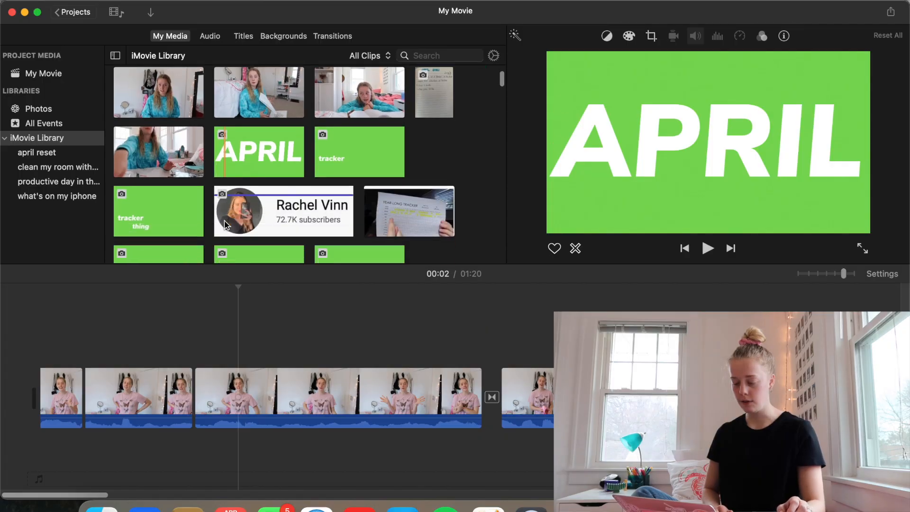
- Overlay the green APRIL image from the iMovie library above the first clips at the start of the timeline
scroll(224, 220, down, 1)
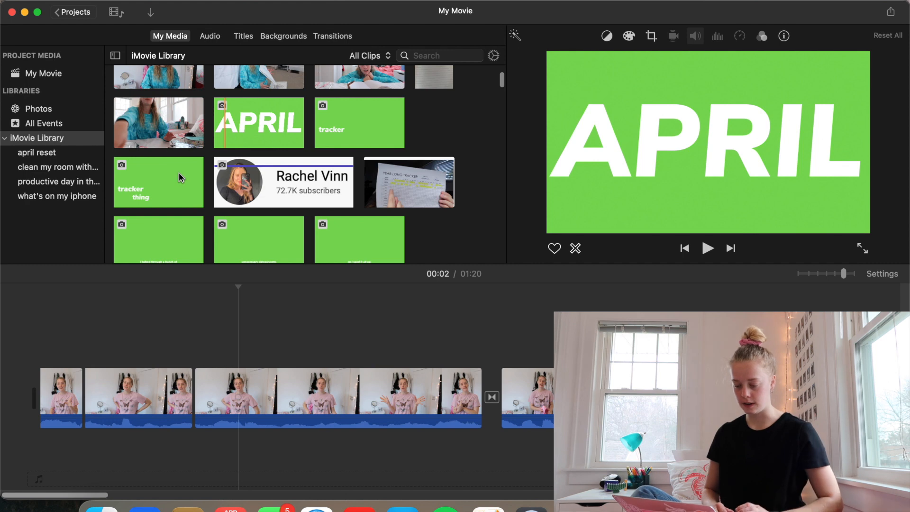
scroll(269, 192, down, 2)
scroll(270, 188, up, 3)
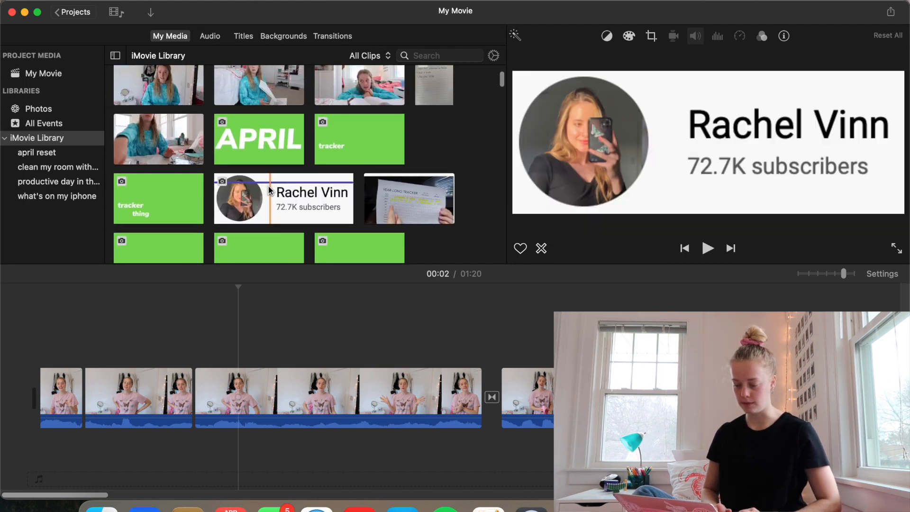
drag(238, 140, 38, 365)
click(145, 339)
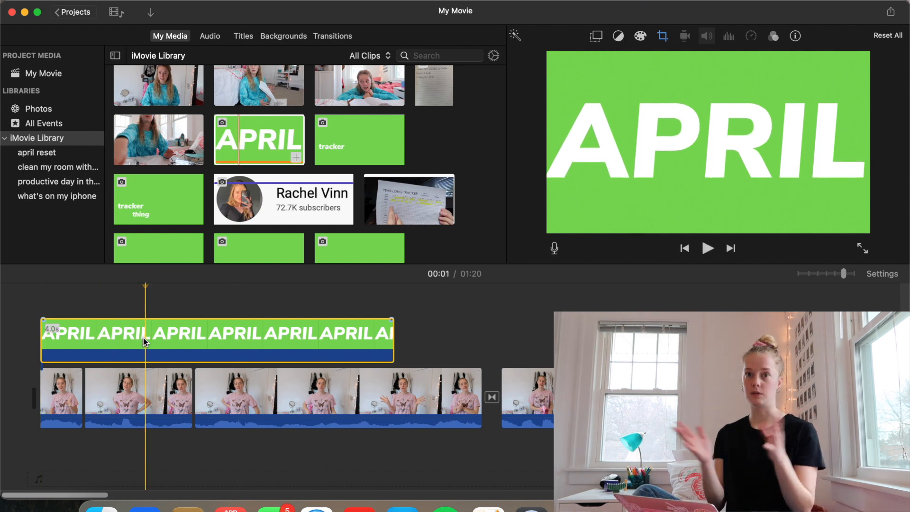
- Set the APRIL overlay's crop style to Fit and remove its green background with the Green/Blue Screen overlay mode
click(662, 36)
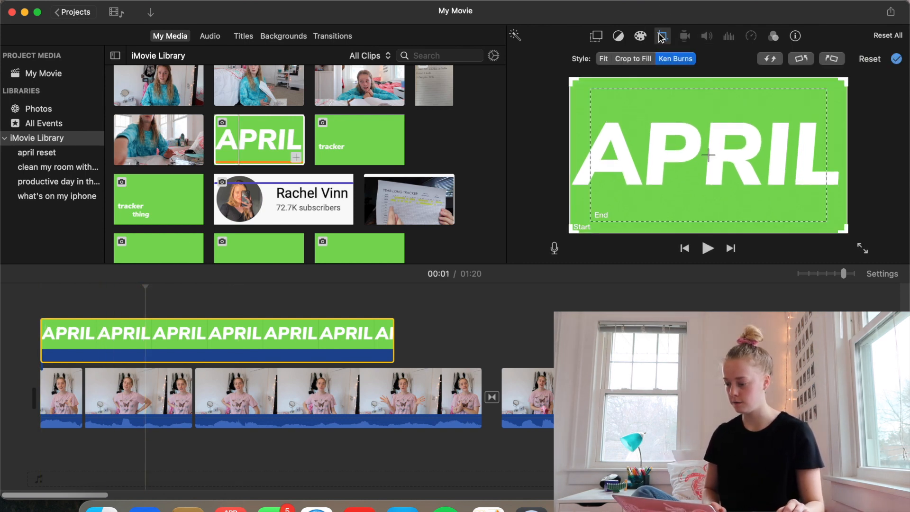
click(604, 59)
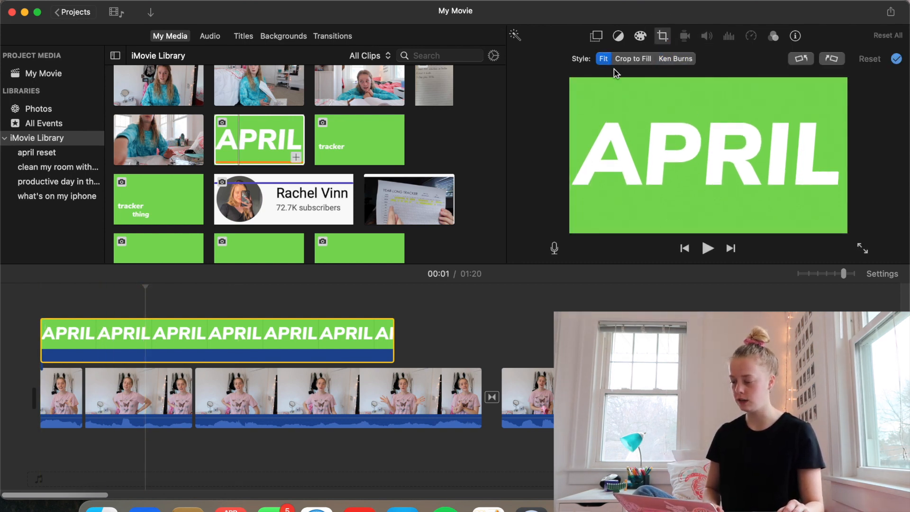
click(597, 37)
click(554, 59)
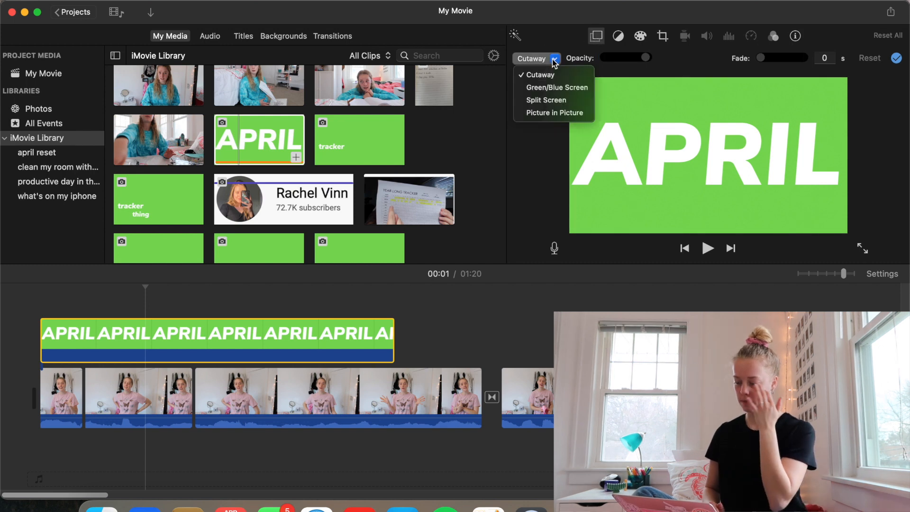
click(556, 87)
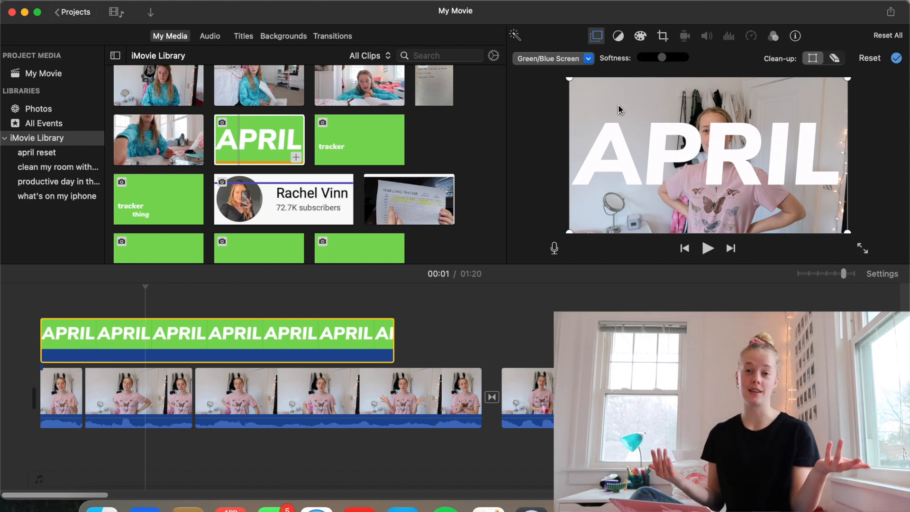
click(71, 298)
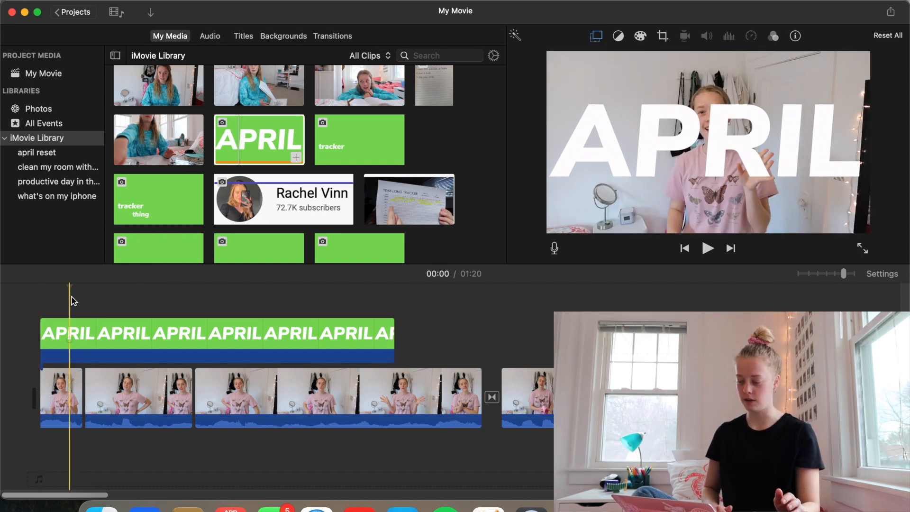
- Play the start of the timeline to preview the APRIL overlay with its green background removed
key(space)
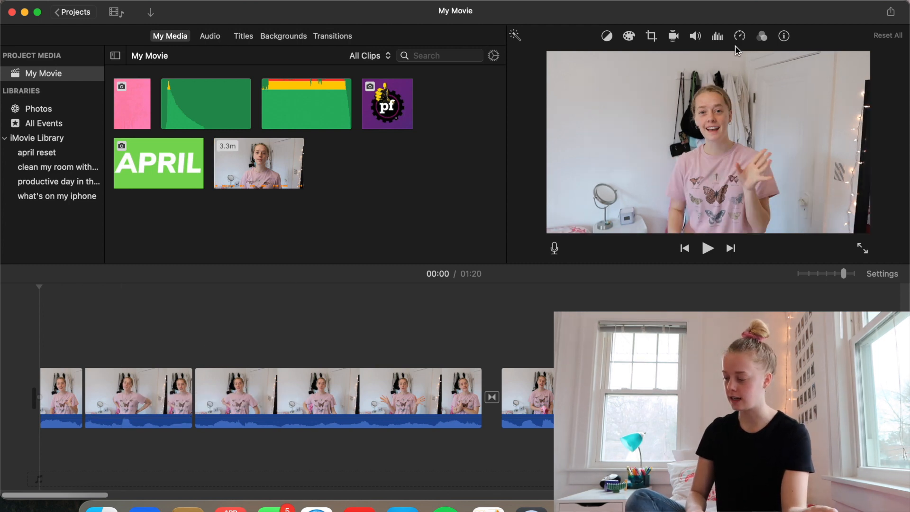
- Apply the Black & White clip filter and the Large Room audio effect to the first clip, and play the section
click(762, 36)
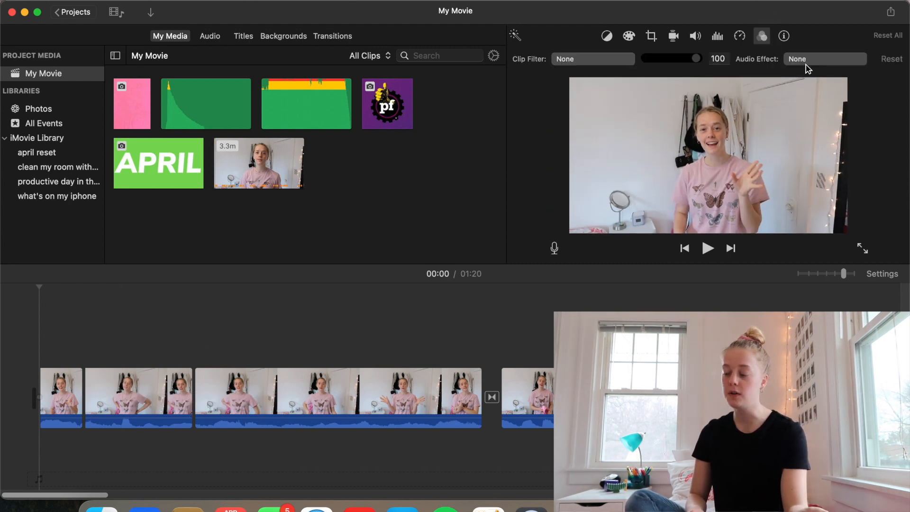
click(588, 59)
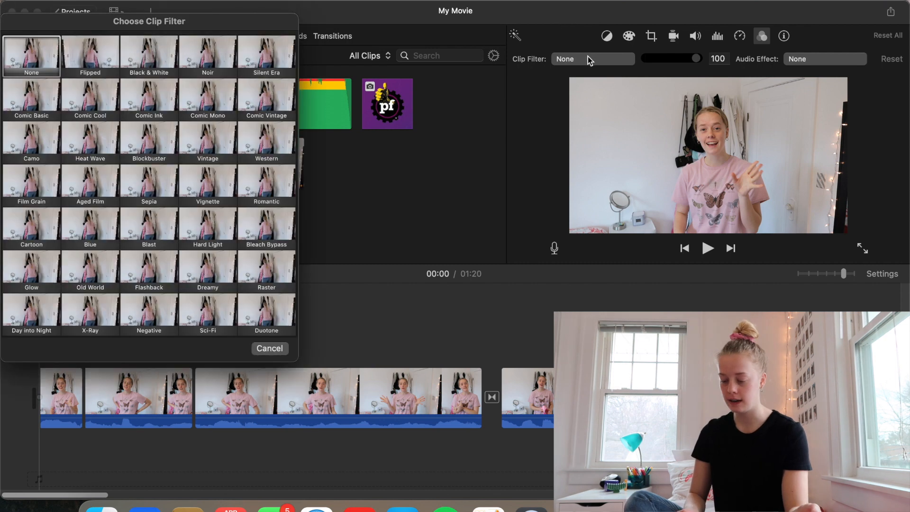
click(146, 58)
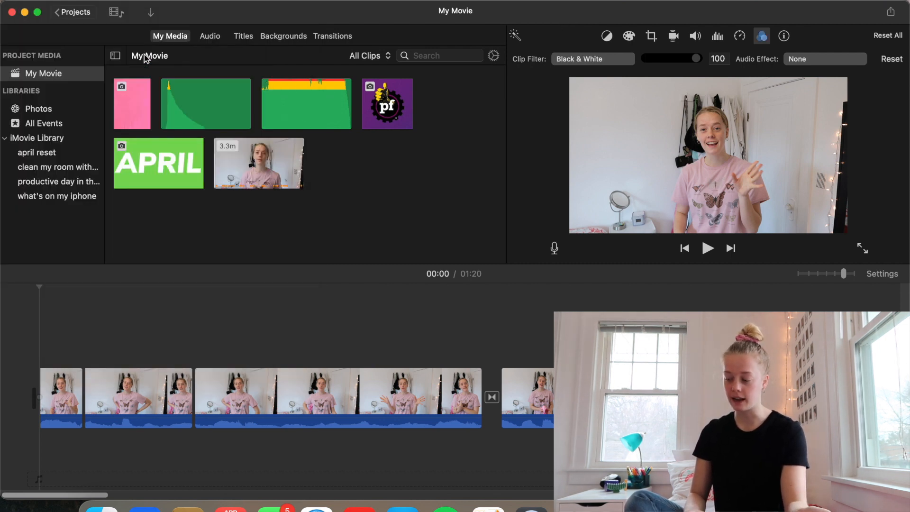
click(815, 61)
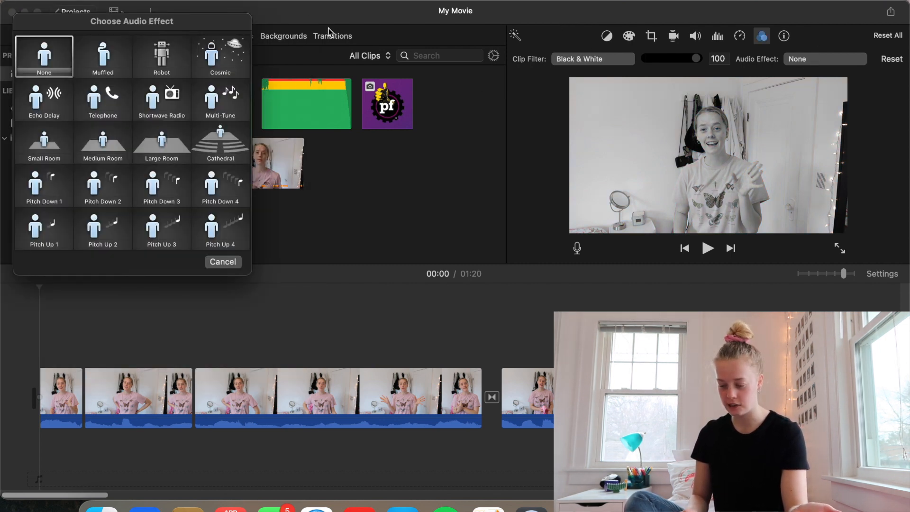
click(162, 143)
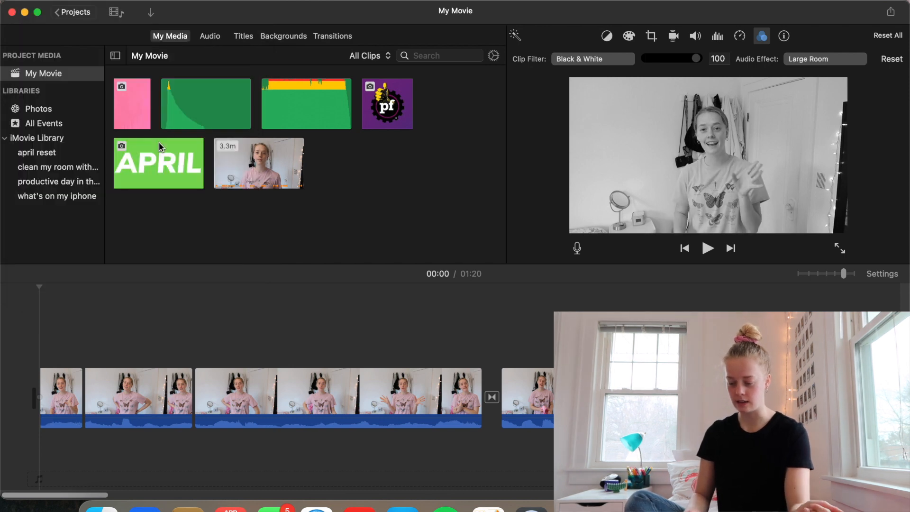
key(space)
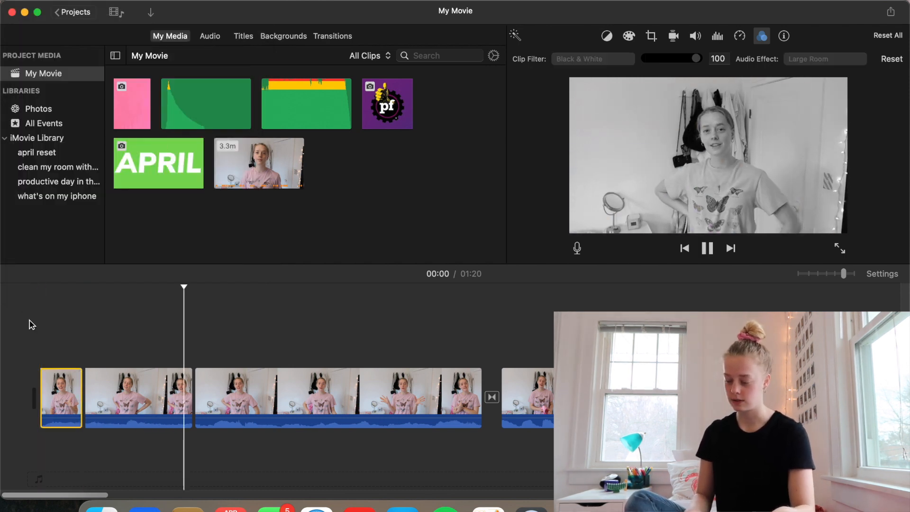
key(space)
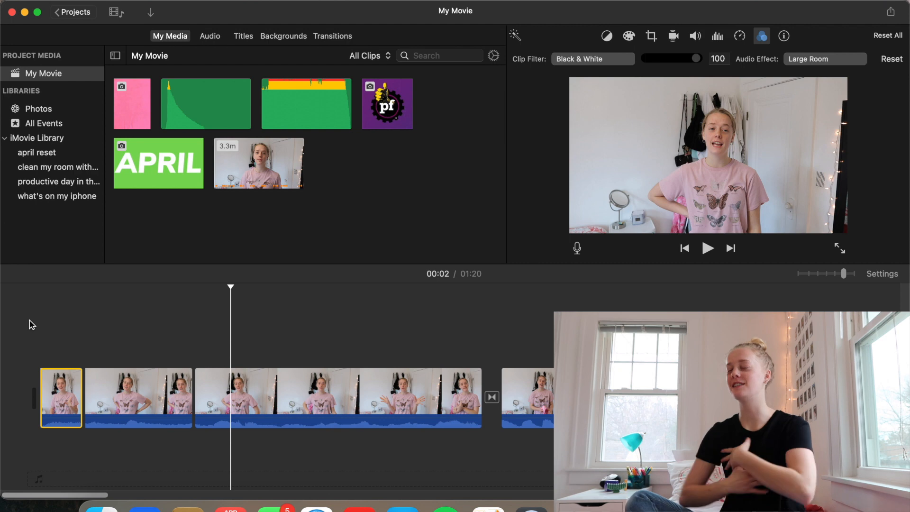
- Try the Fast 2x speed on the first clip and return it to Normal speed
click(740, 36)
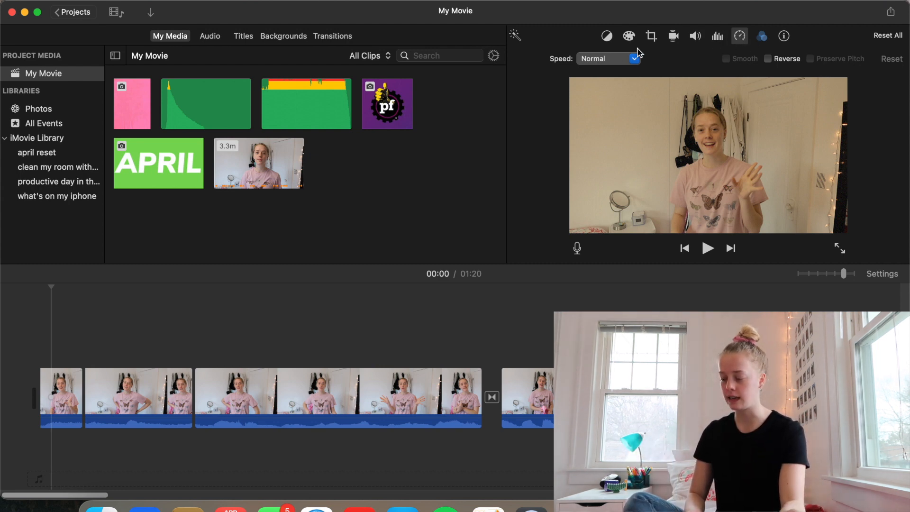
click(615, 60)
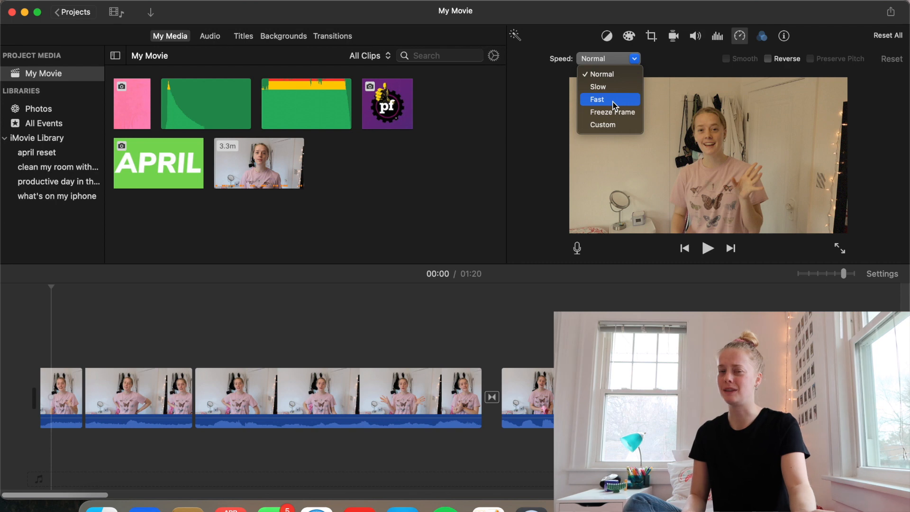
click(614, 100)
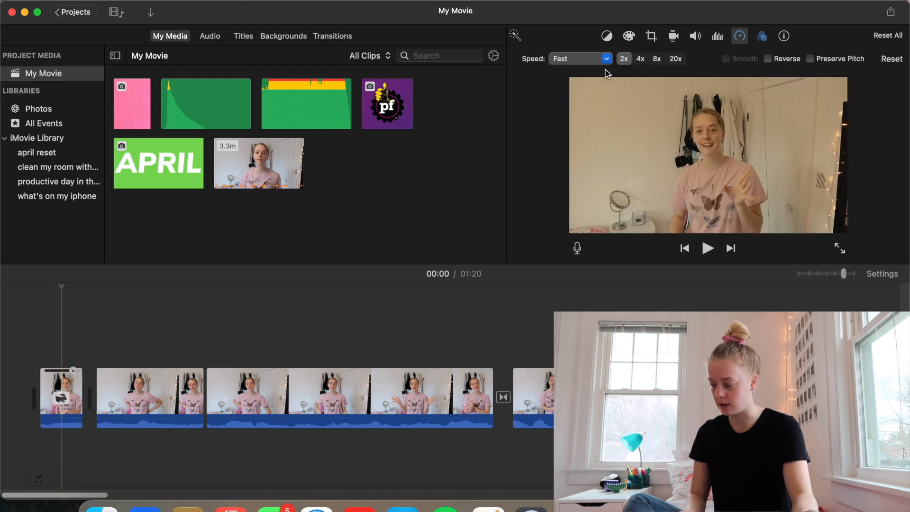
click(606, 58)
click(612, 73)
- Try the Fast 2x speed on the third clip, play the section, and return the clip to Normal speed
click(346, 398)
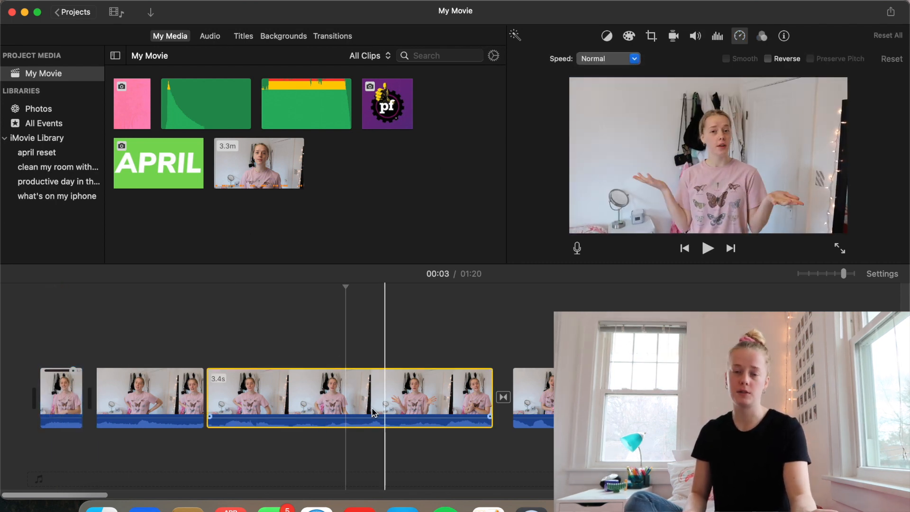
click(602, 62)
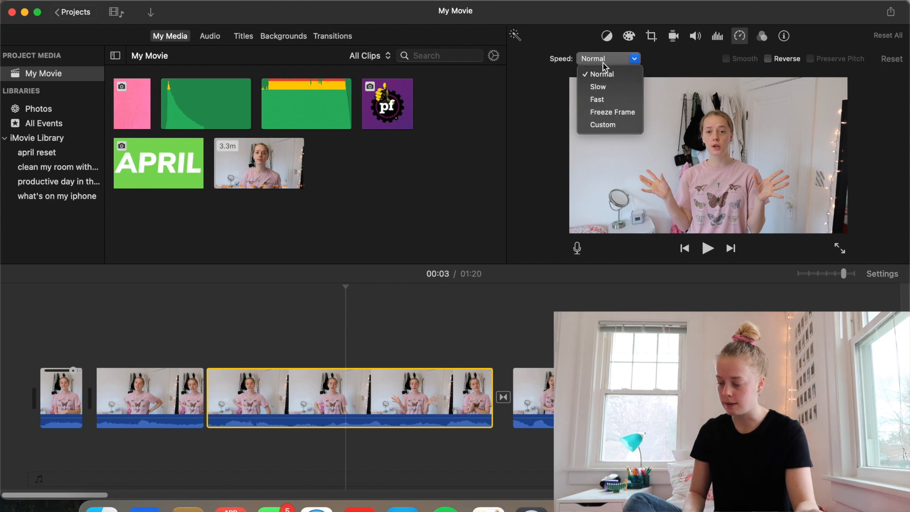
click(615, 99)
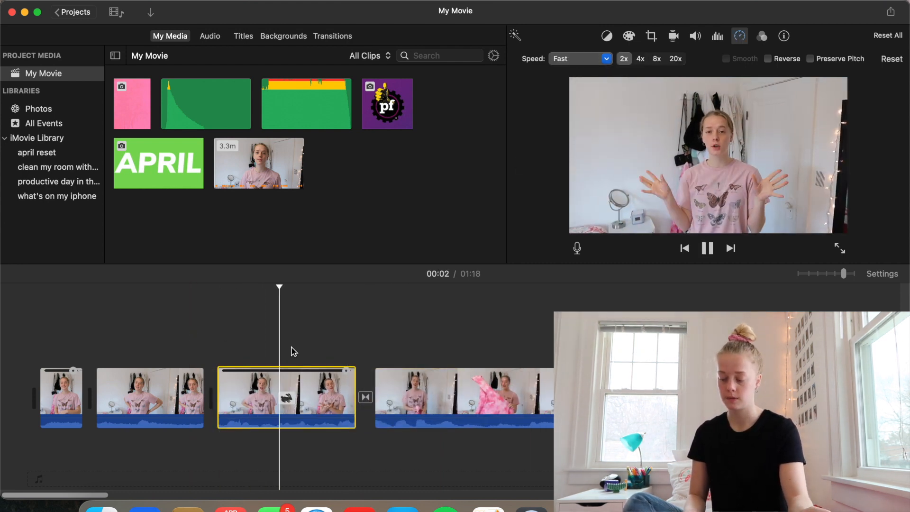
key(space)
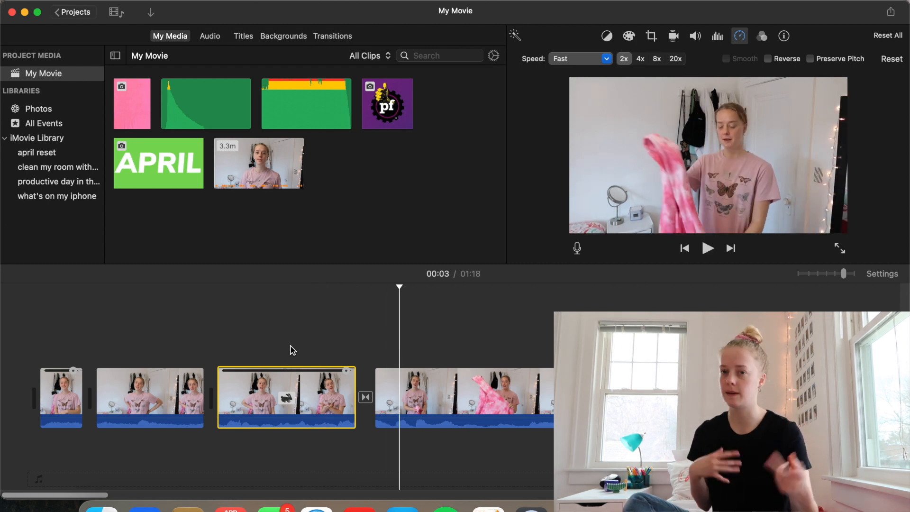
click(307, 422)
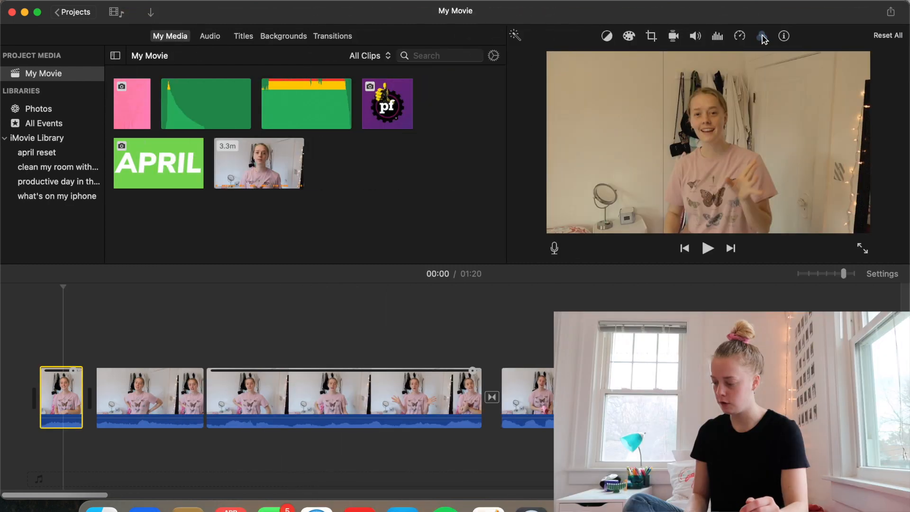
- Reset the clip filter and audio effect of the first and second clips to None
click(762, 36)
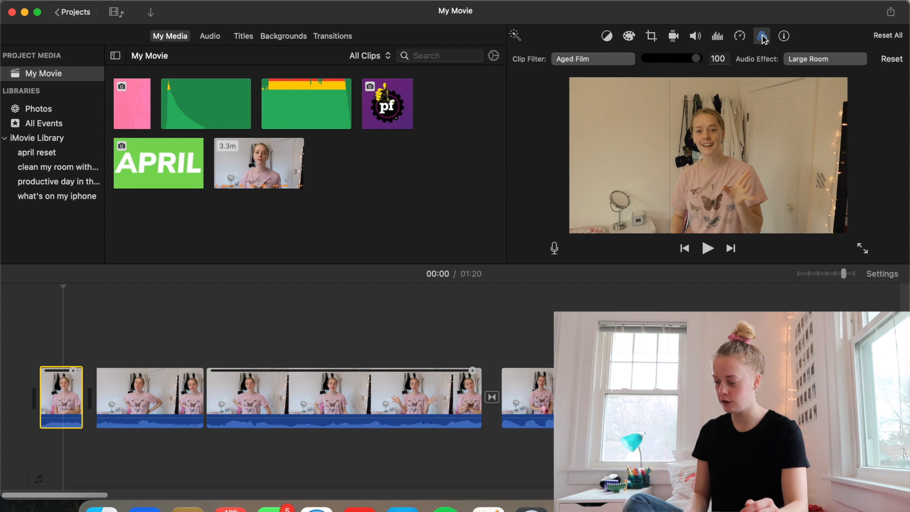
click(886, 62)
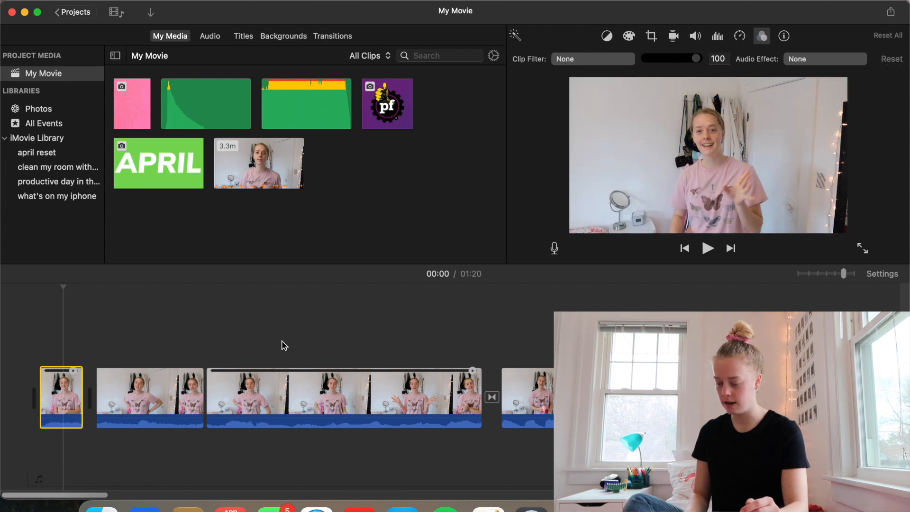
click(148, 394)
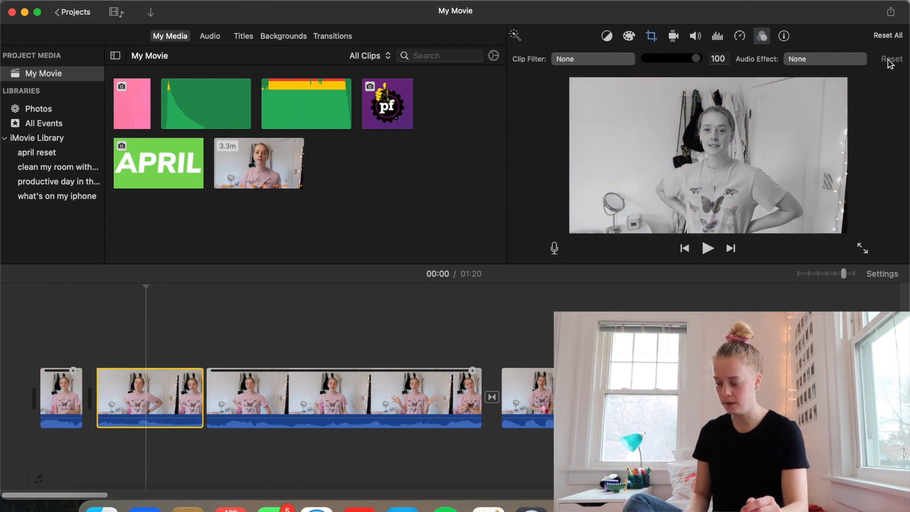